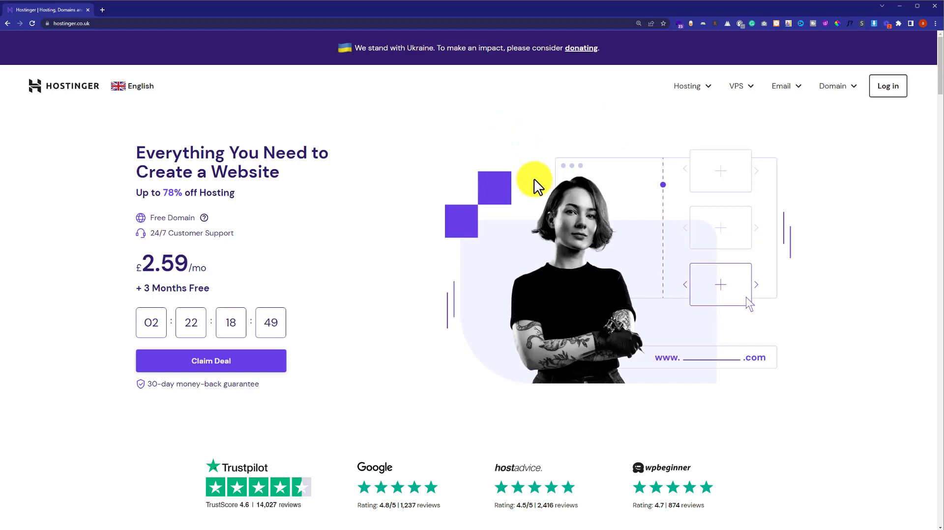
Step: Open the vosio template's index.html from File Explorer with Google Chrome to preview it
click(669, 526)
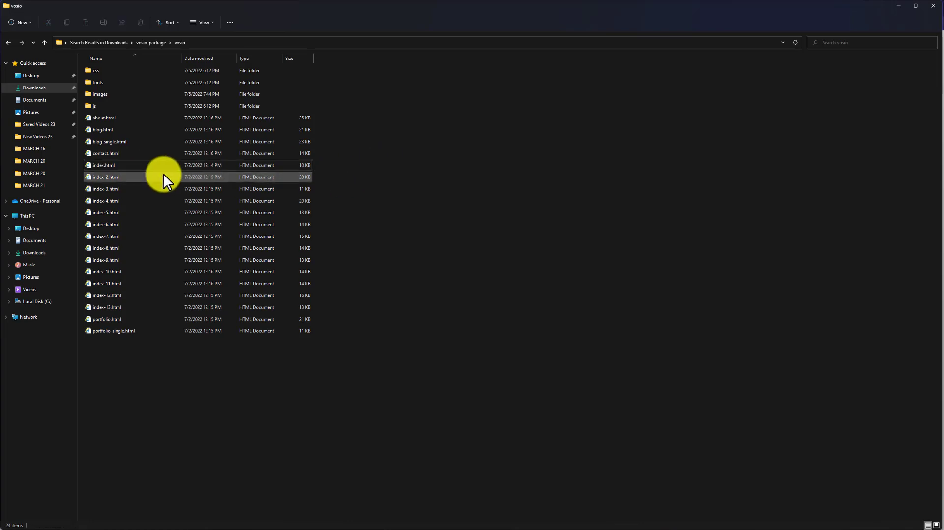
right_click(139, 165)
right_click(116, 166)
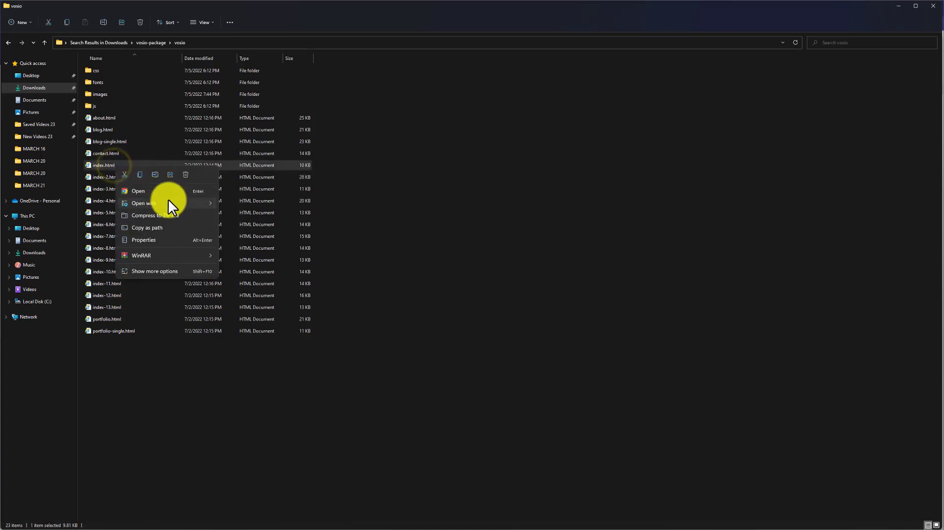
mouse_move(169, 199)
click(252, 219)
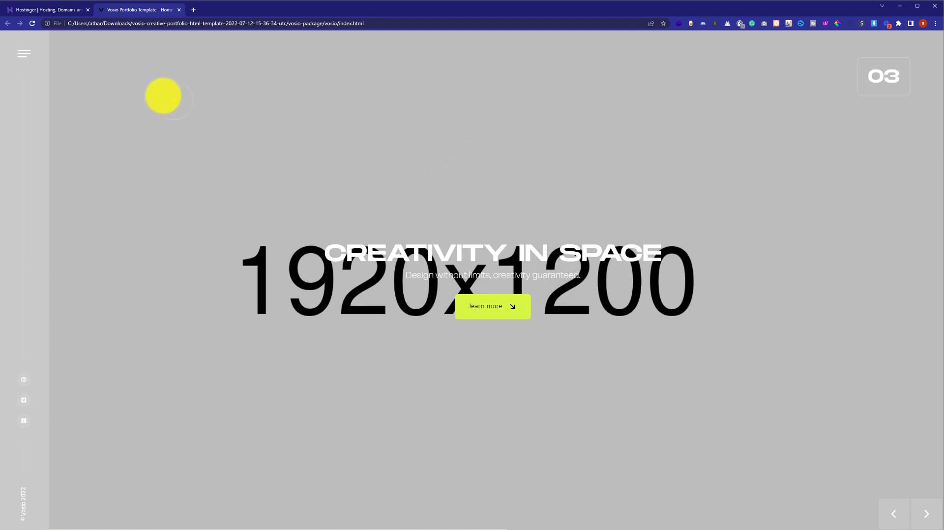
Step: Go back to the Hostinger tab and open its Log in page
click(64, 9)
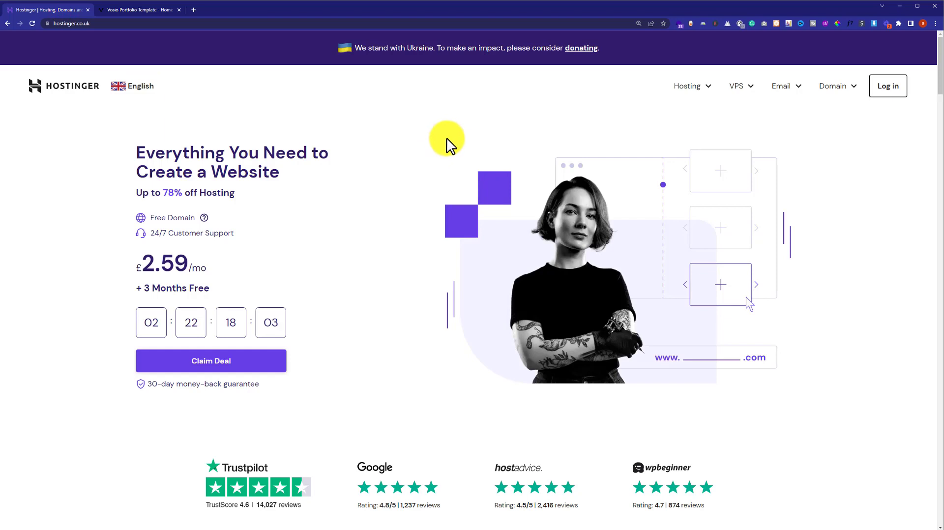
click(896, 89)
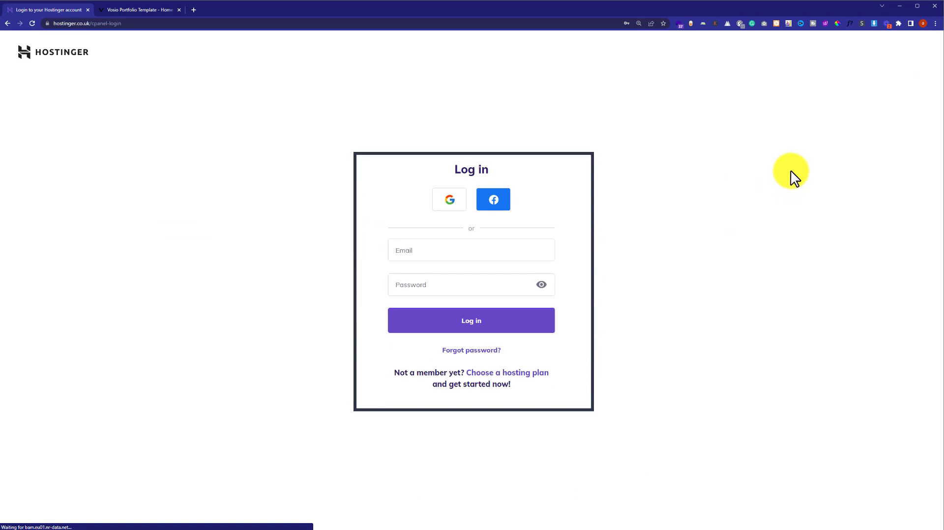
Step: Log in, manage Premium Web Hosting, select rostrevorvalleyholidaypark.co.uk and launch its File manager
click(506, 322)
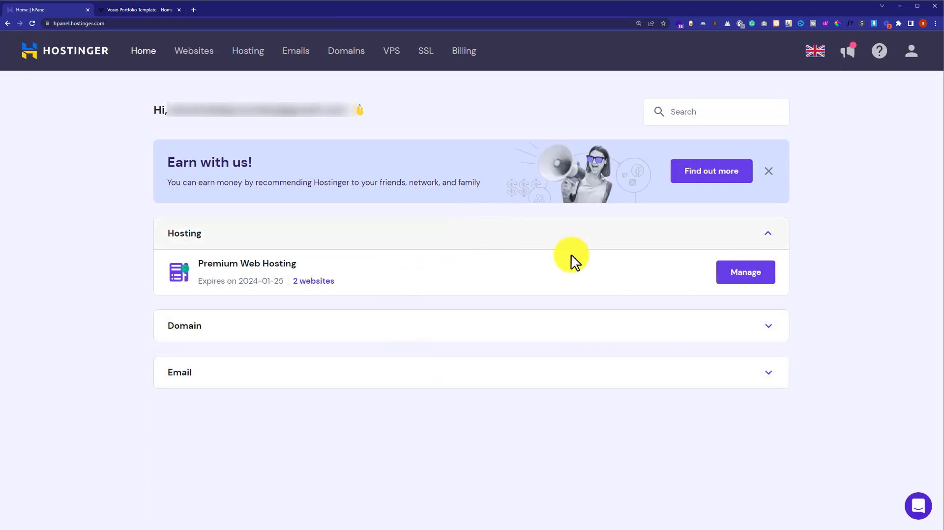
click(751, 281)
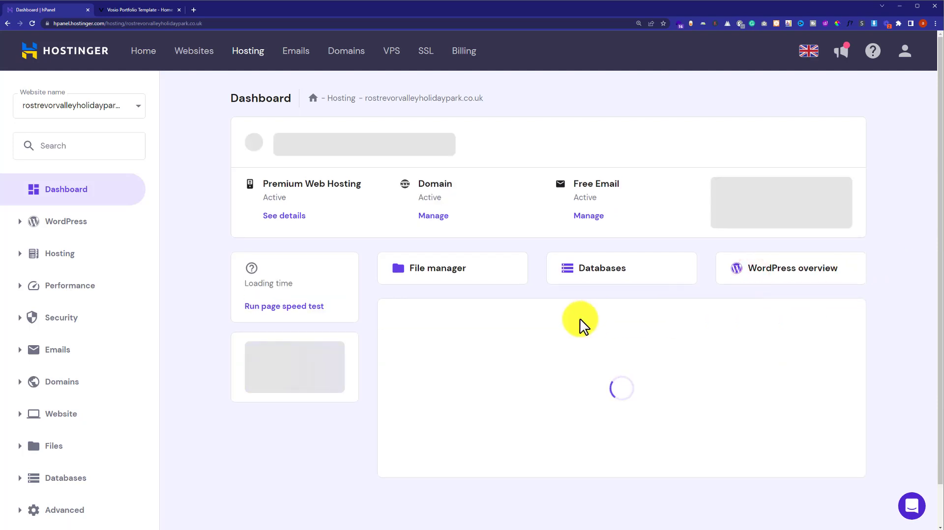
click(122, 105)
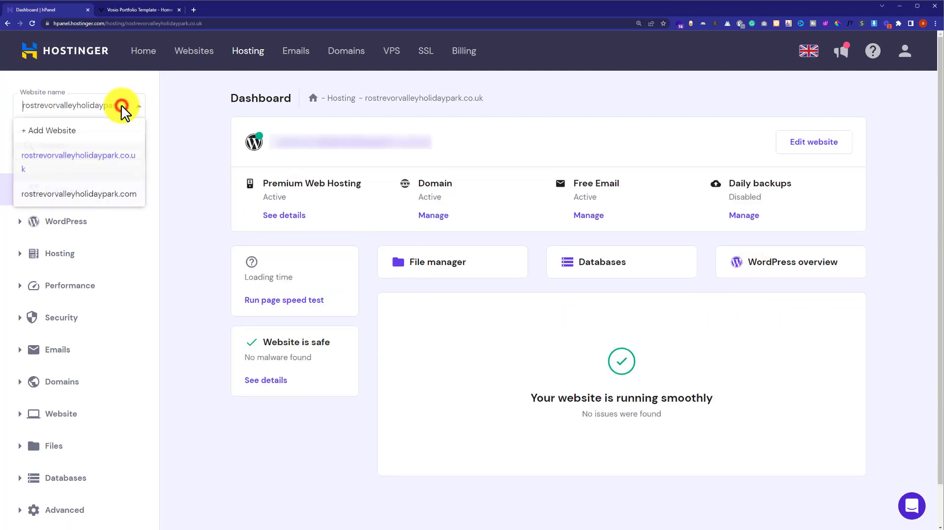
click(112, 156)
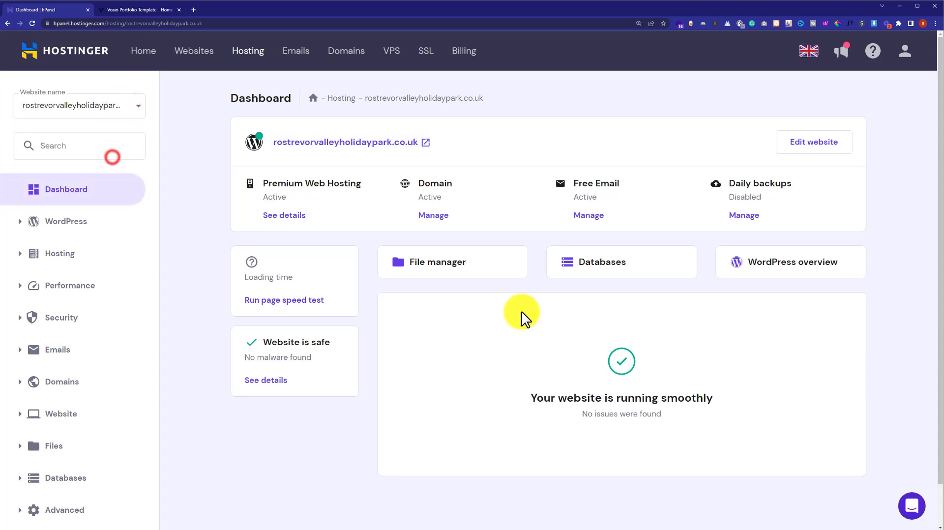
click(469, 266)
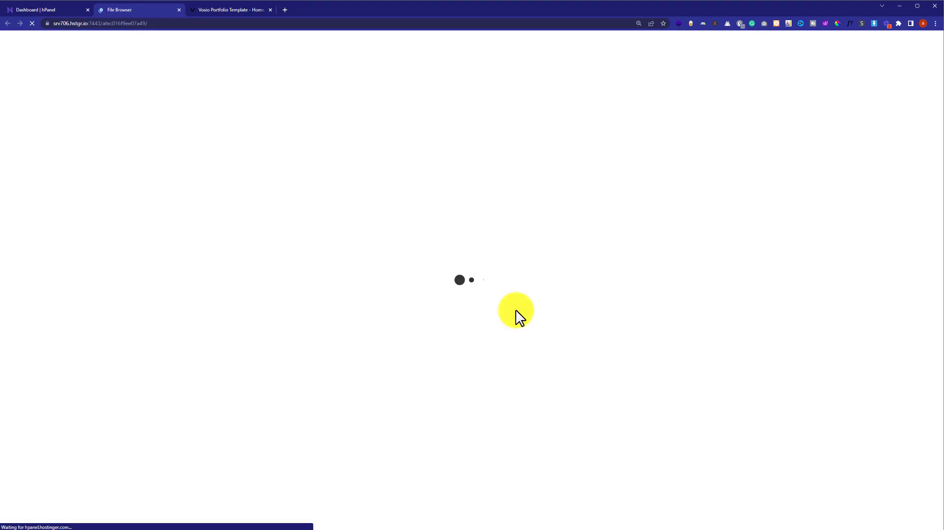
Step: Open the public_html folder to list blog, hostingerwebsite and main-website
click(314, 156)
click(314, 156)
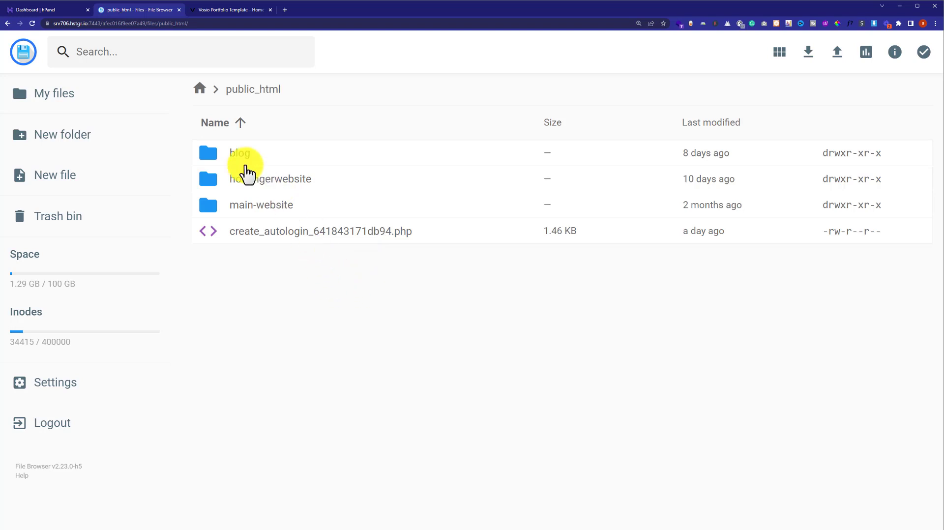
Step: Create a folder named 'newwebsite' inside public_html
click(81, 136)
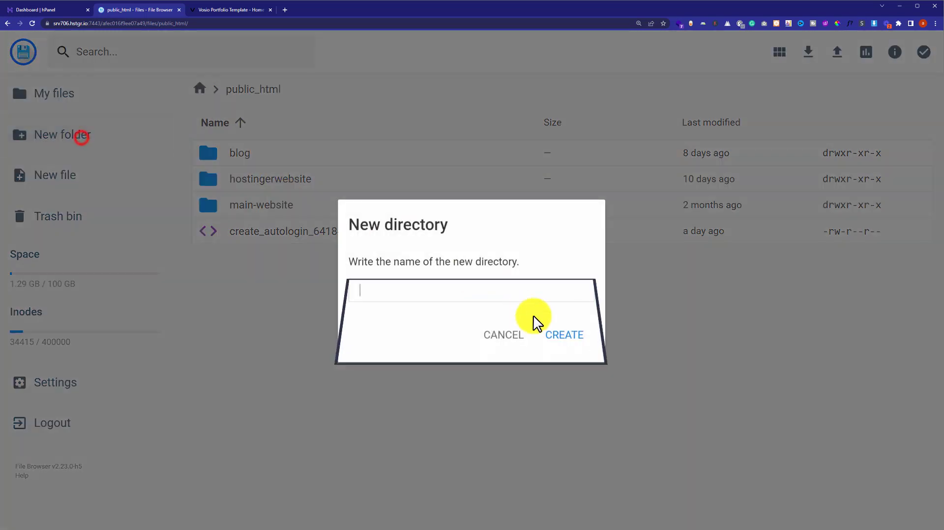
click(553, 292)
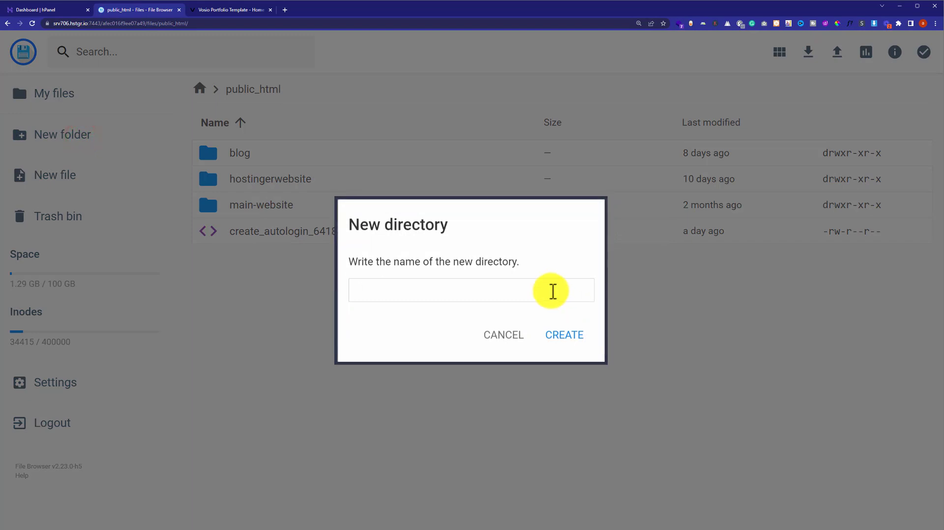
text(newwebsite)
click(570, 337)
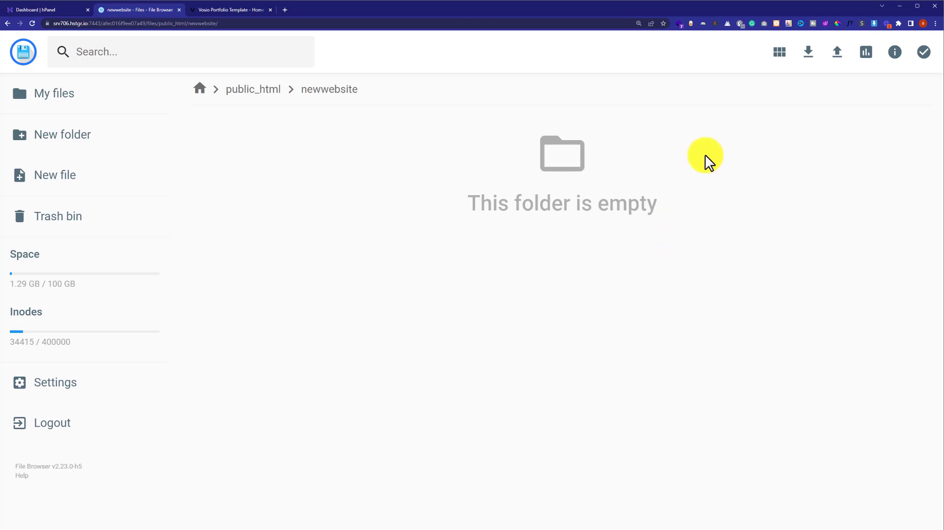
Step: Upload vosio.zip from the computer as a single file into newwebsite
click(839, 54)
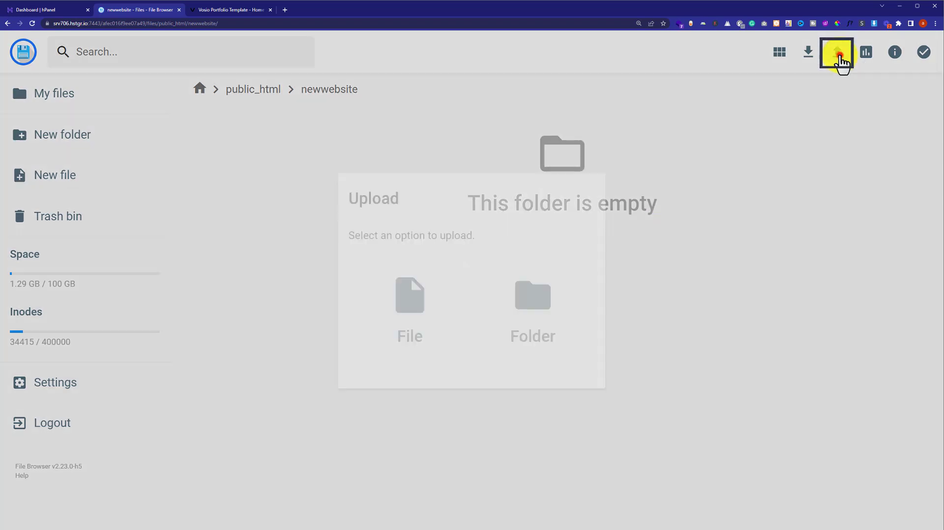
click(401, 324)
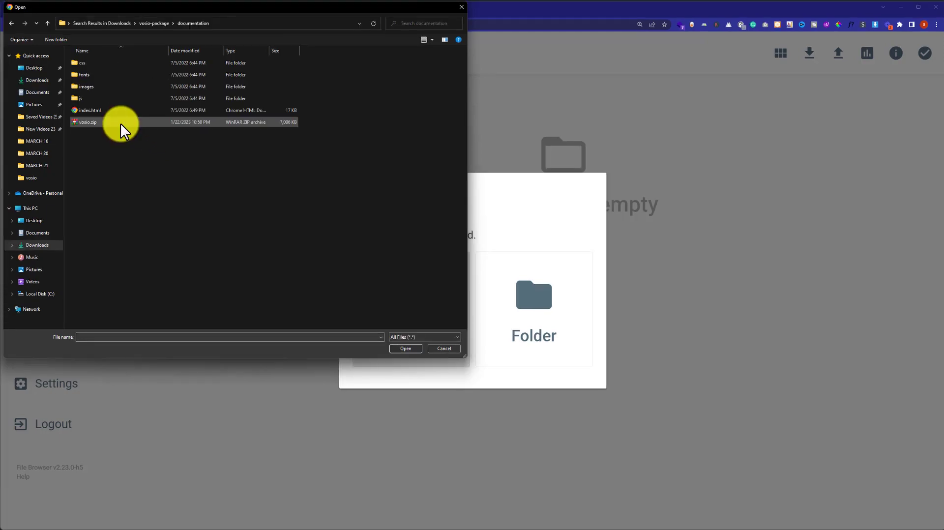
click(120, 123)
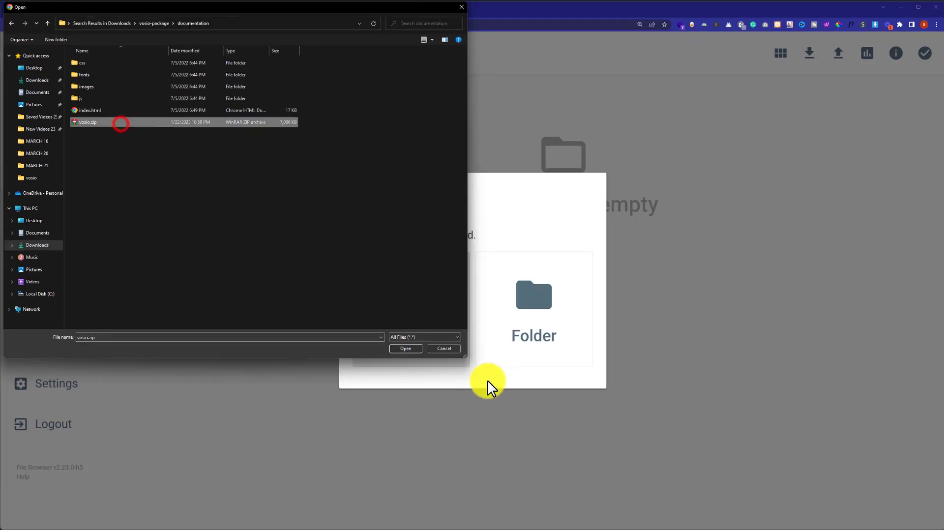
click(409, 347)
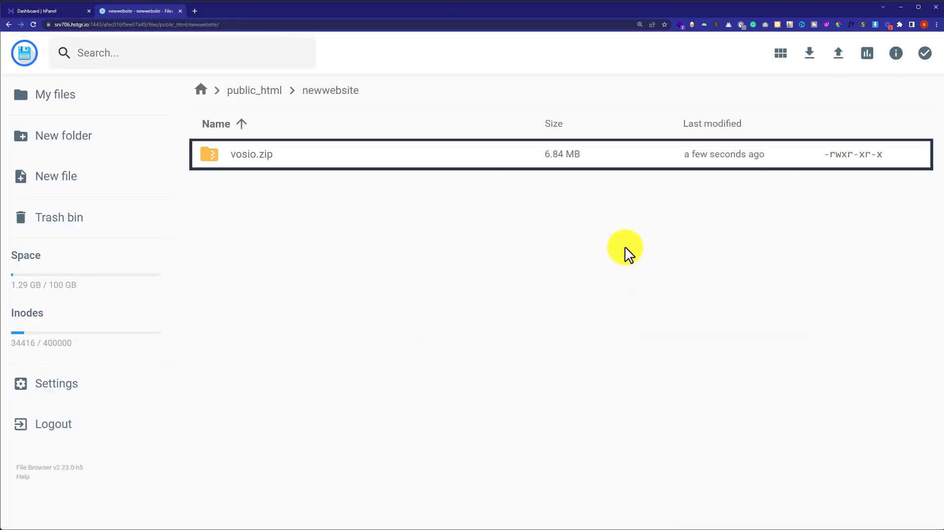
Step: Unarchive vosio.zip into a folder named 'vosio' and select the extracted folder
click(366, 158)
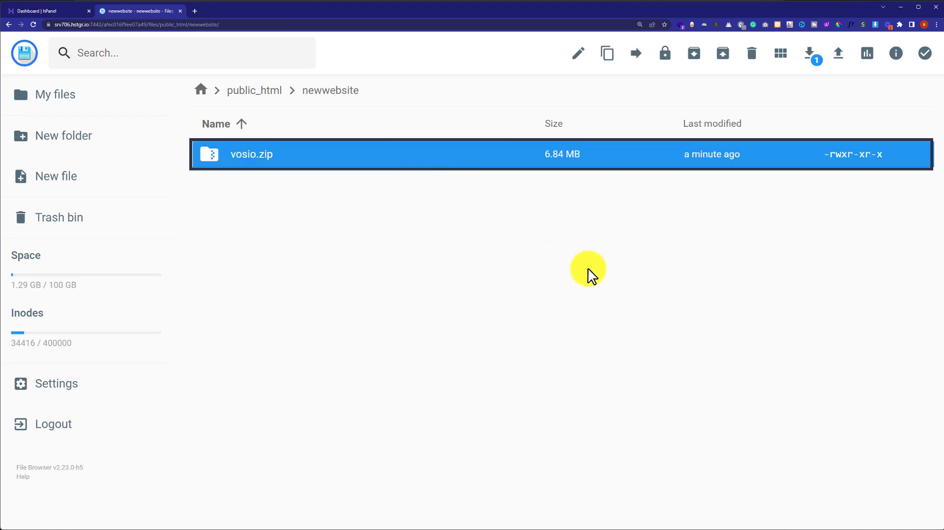
click(723, 56)
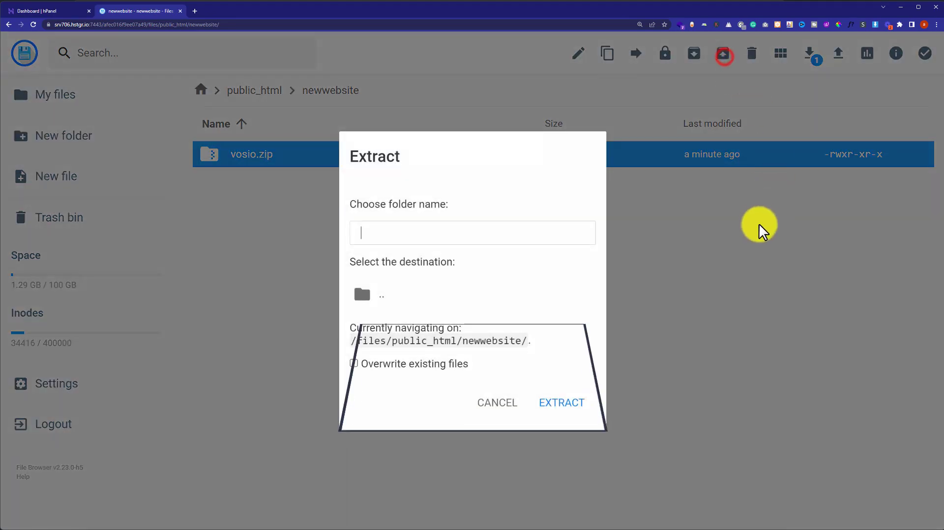
text(vosio)
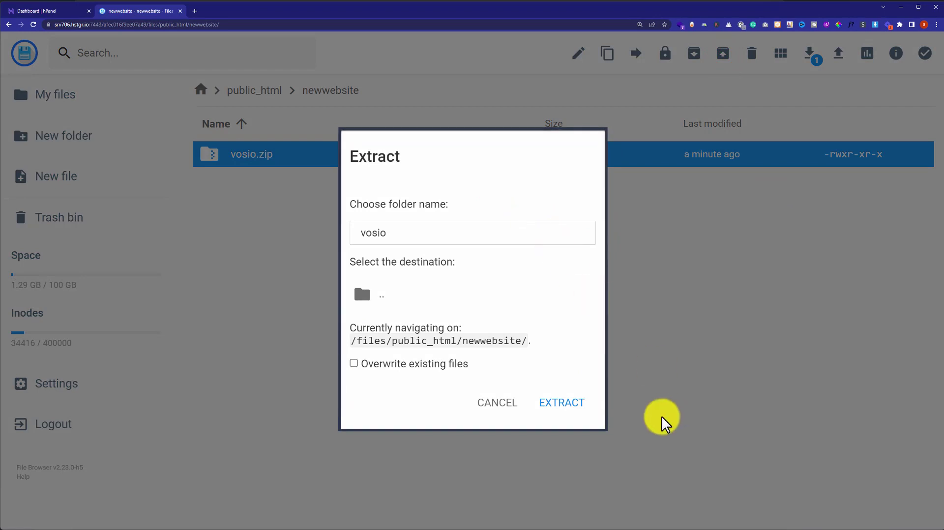
click(572, 404)
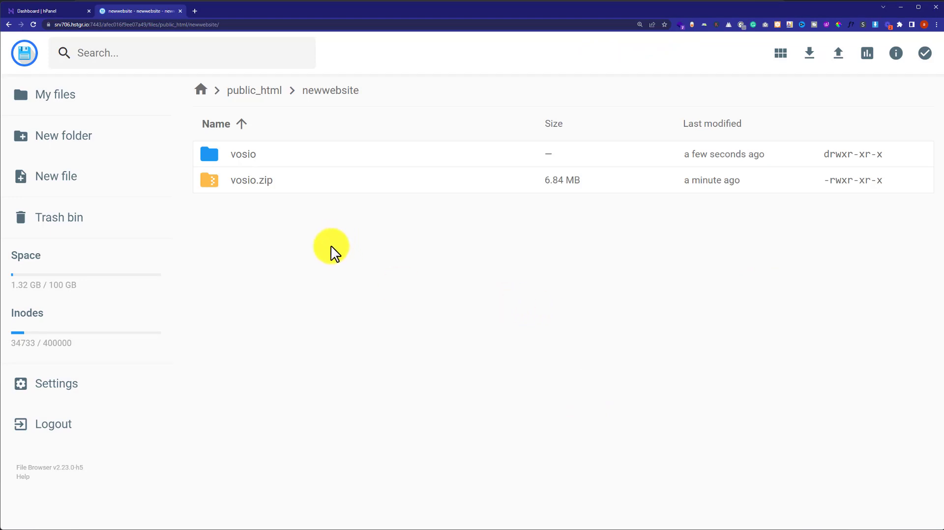
click(303, 156)
Step: Open vosio/vosio and select everything from css through portfolio.html
double_click(325, 154)
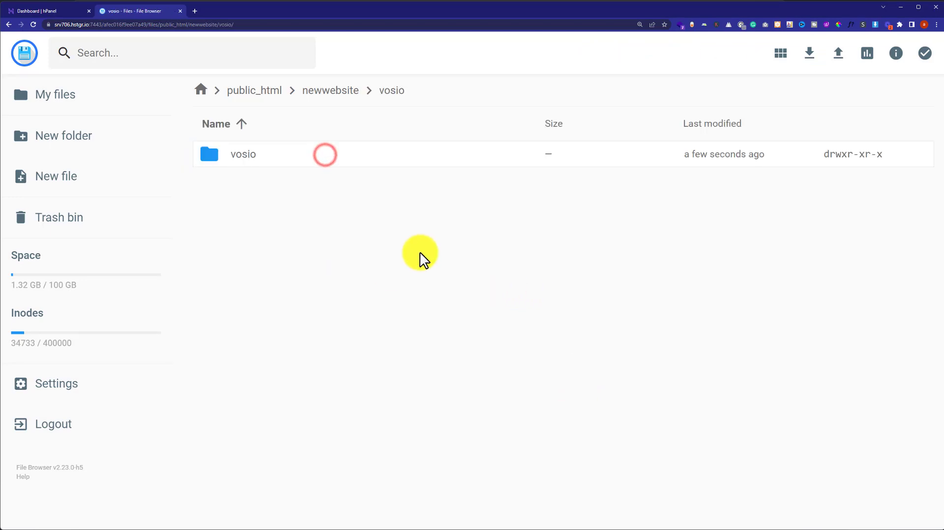
double_click(313, 156)
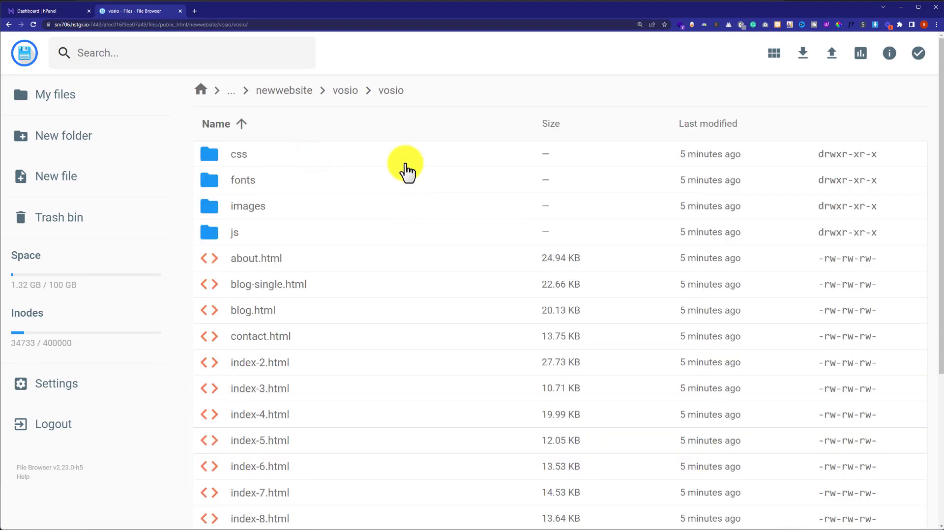
click(319, 154)
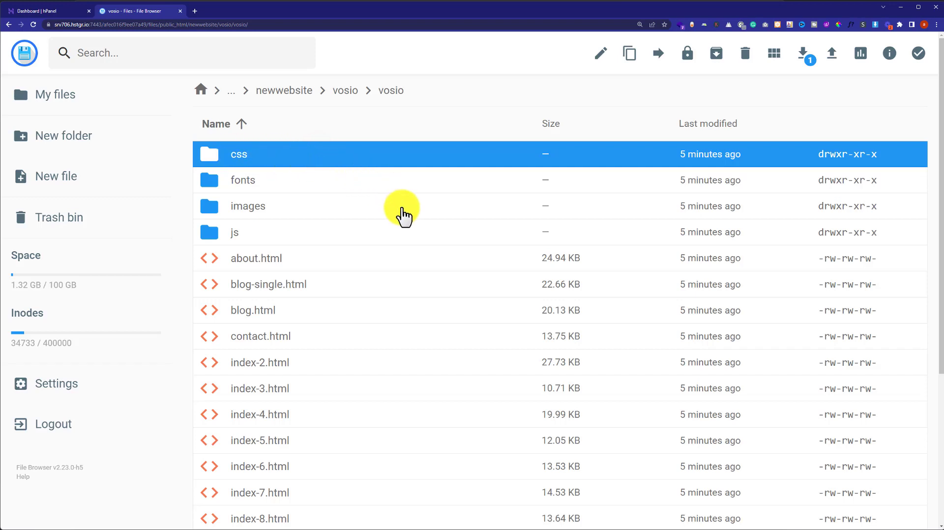
scroll(414, 241, down, 5)
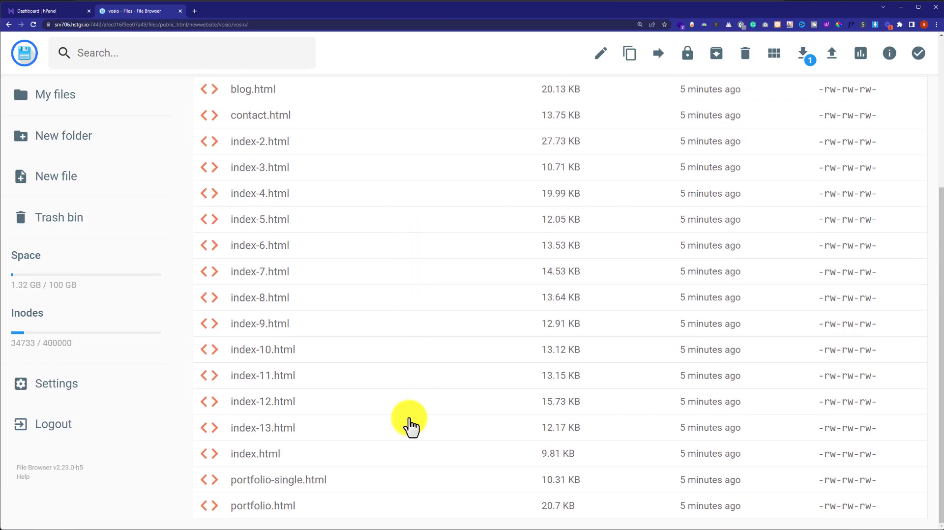
shift+click(315, 507)
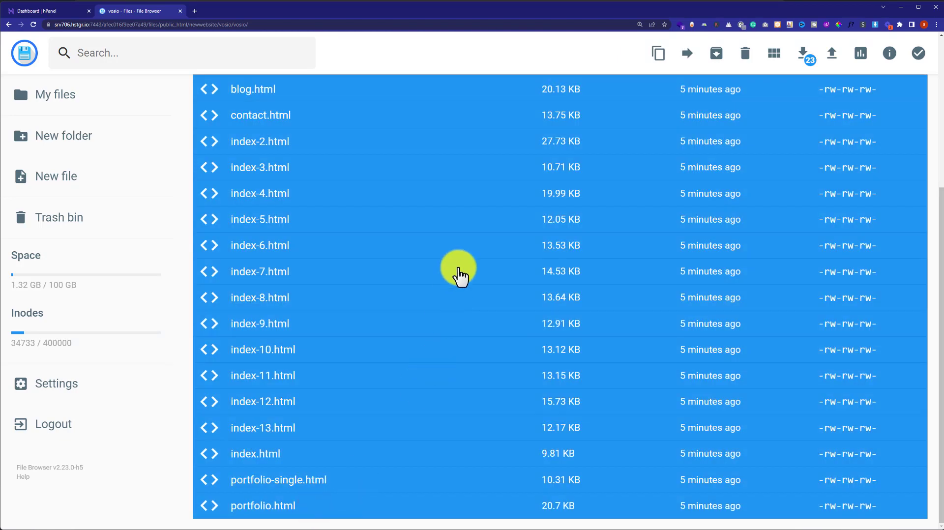
scroll(460, 274, up, 5)
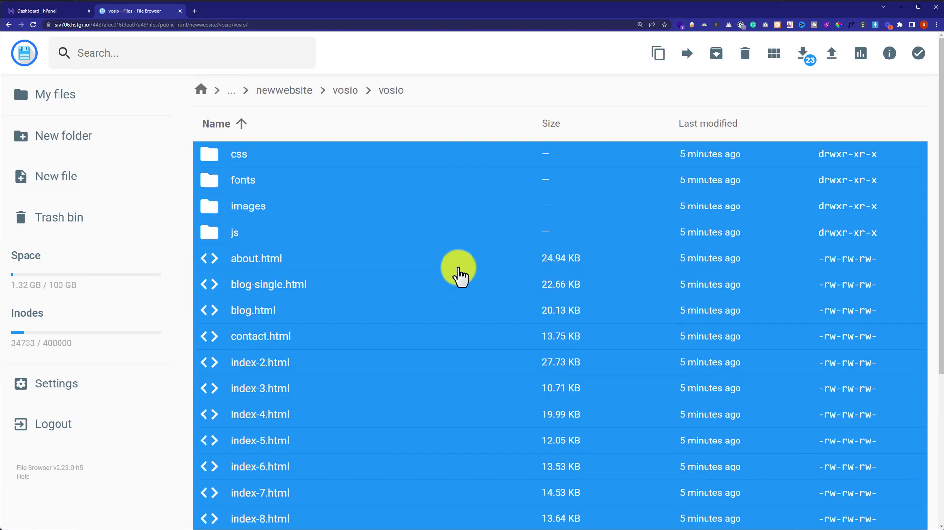
Step: Move the selected template items to /public_html/newwebsite/, two levels up
click(688, 55)
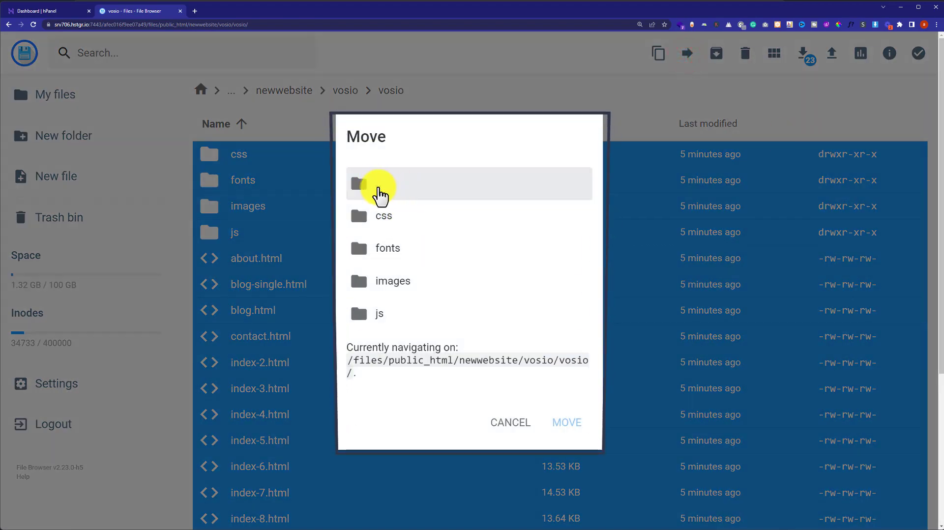
click(382, 189)
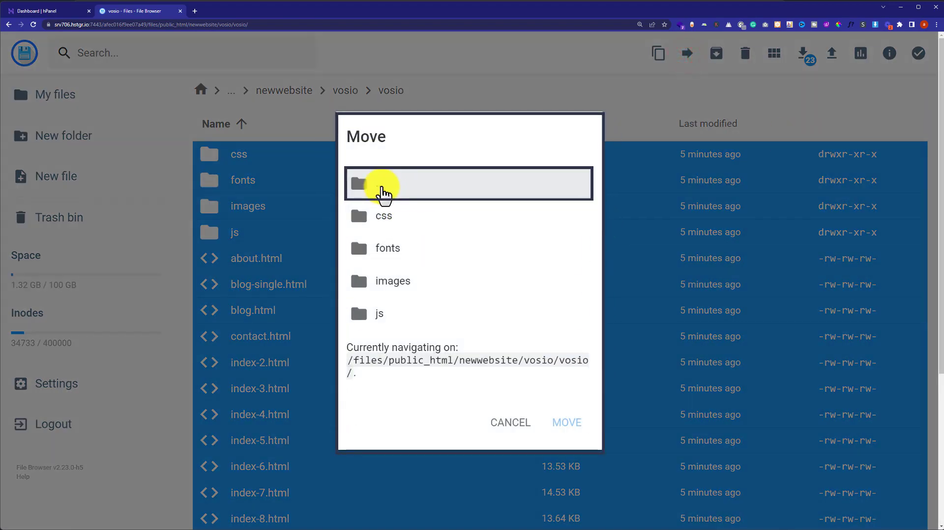
double_click(382, 190)
double_click(379, 239)
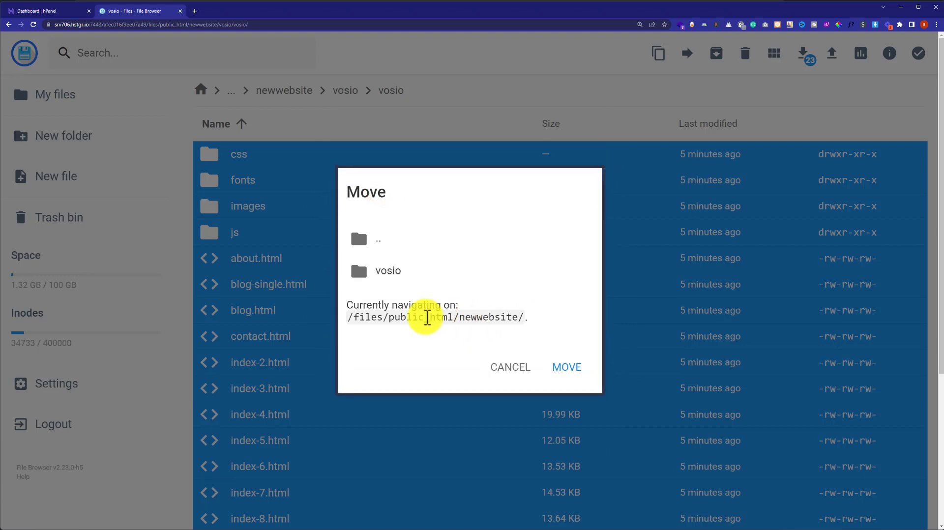
click(389, 318)
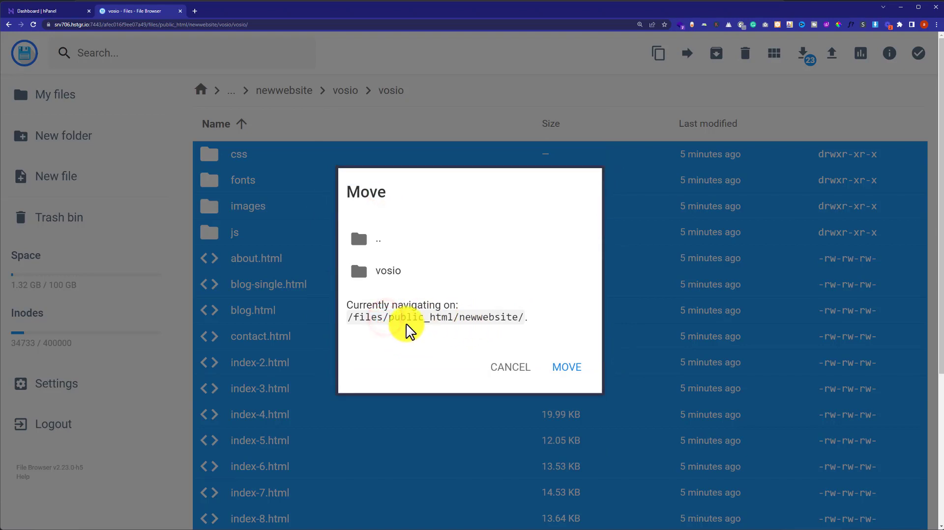
drag(411, 319, 517, 319)
click(462, 335)
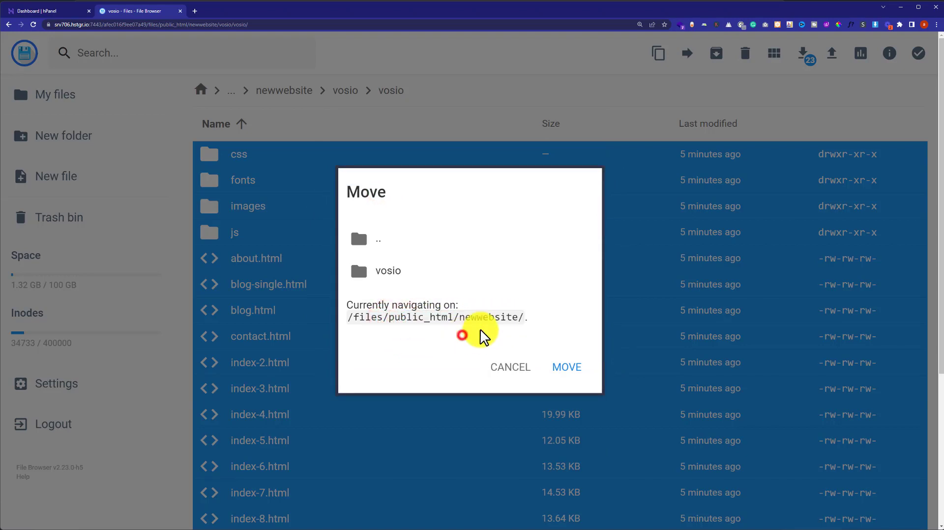
click(572, 369)
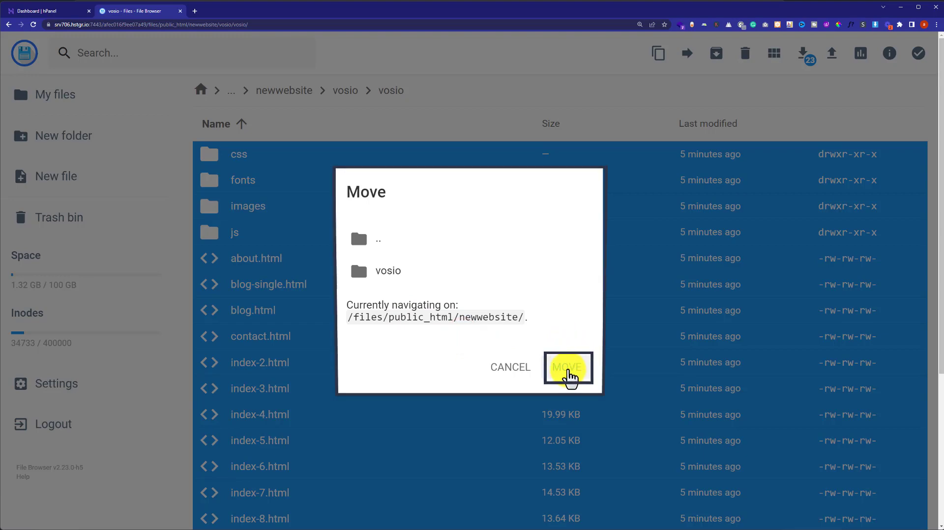
scroll(325, 175, down, 5)
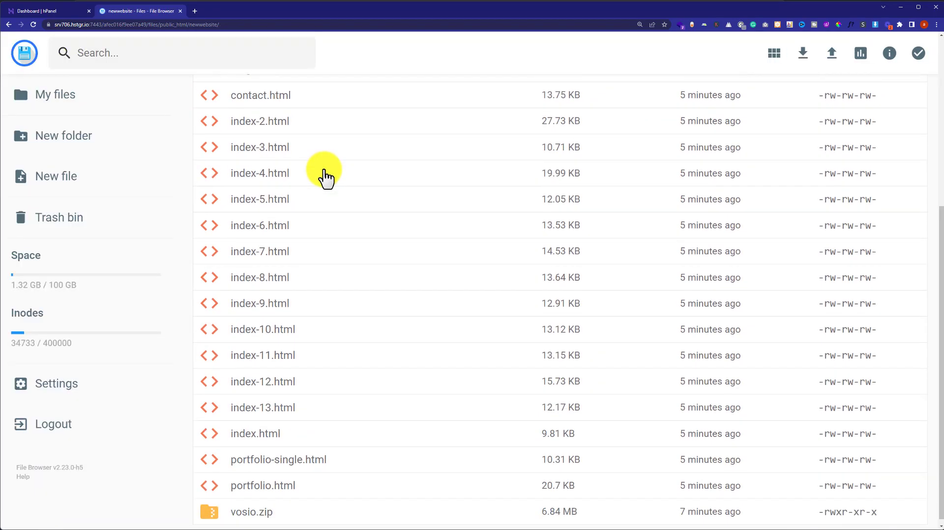
scroll(325, 175, up, 5)
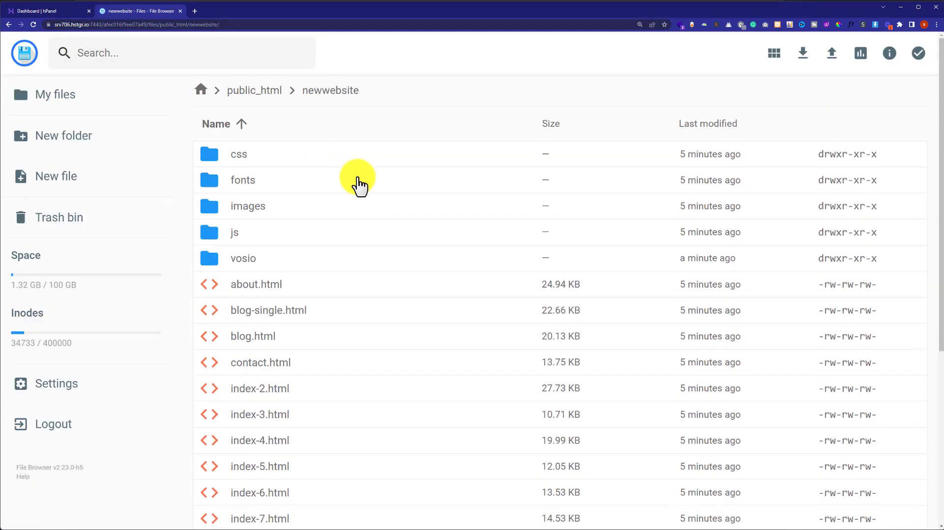